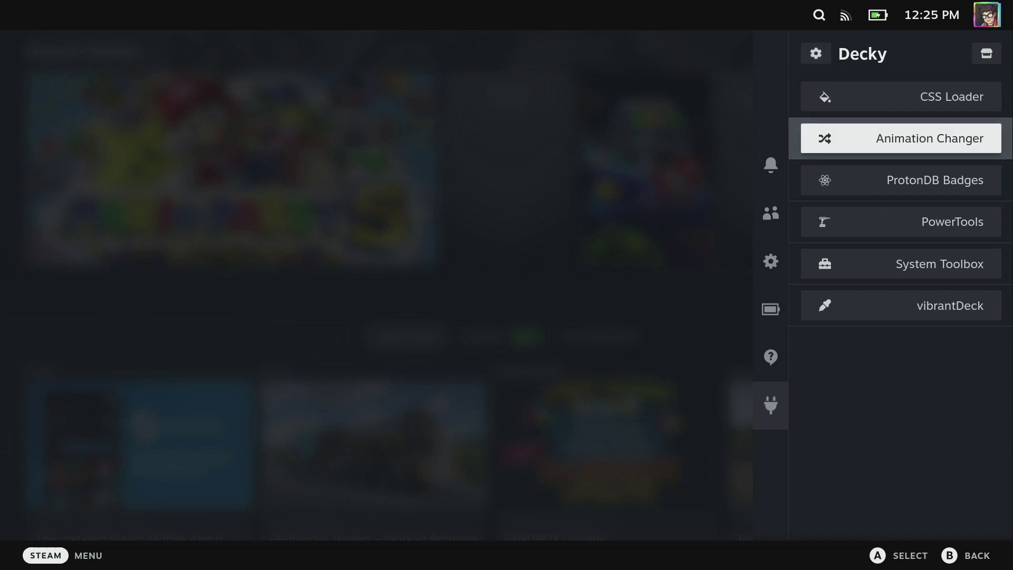
Browse the Animation Changer catalogue and open the Original GameBoy Boot animation's preview and details
key("Return")
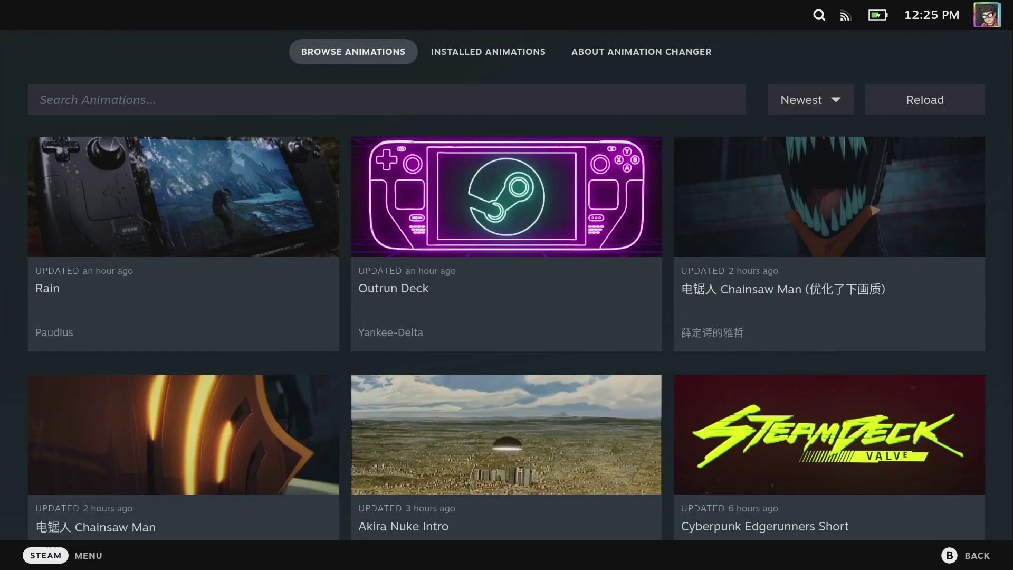
key("Down")
key("Down")
key("Down")
key("Down")
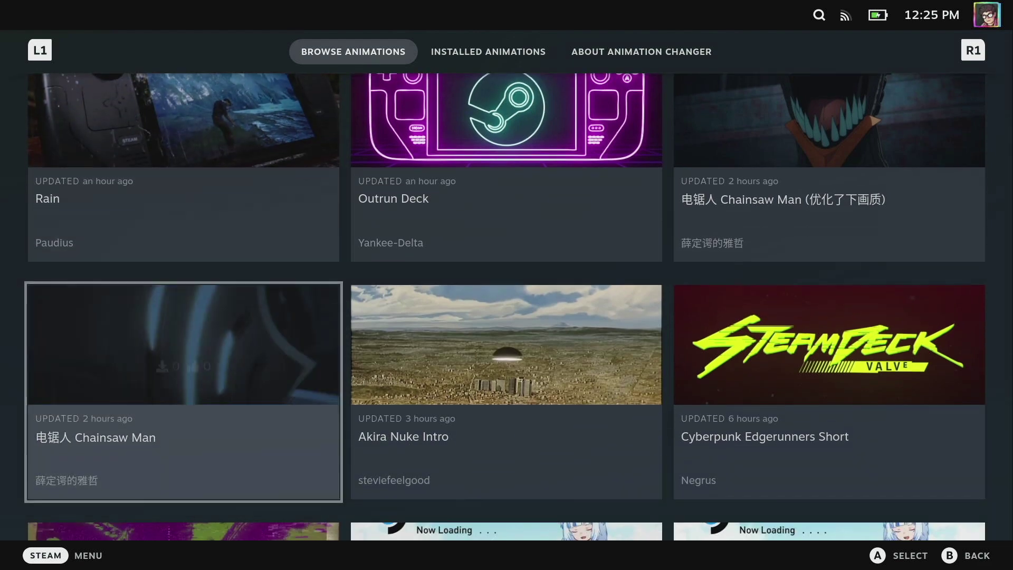
key("Down")
key("Down")
key("Down")
key("Down")
key("Down")
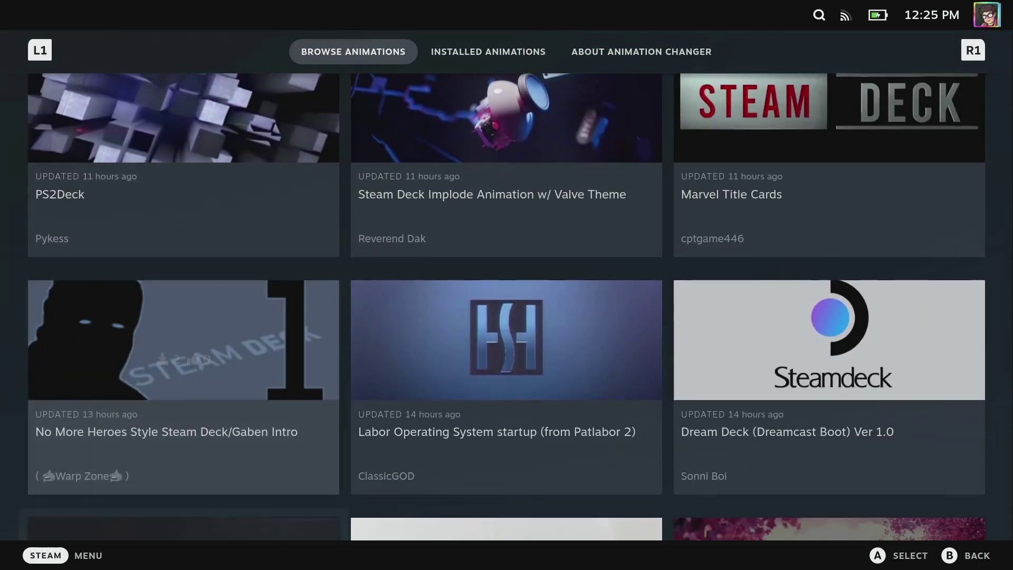
key("Up")
key("Up")
key("Up")
key("Up")
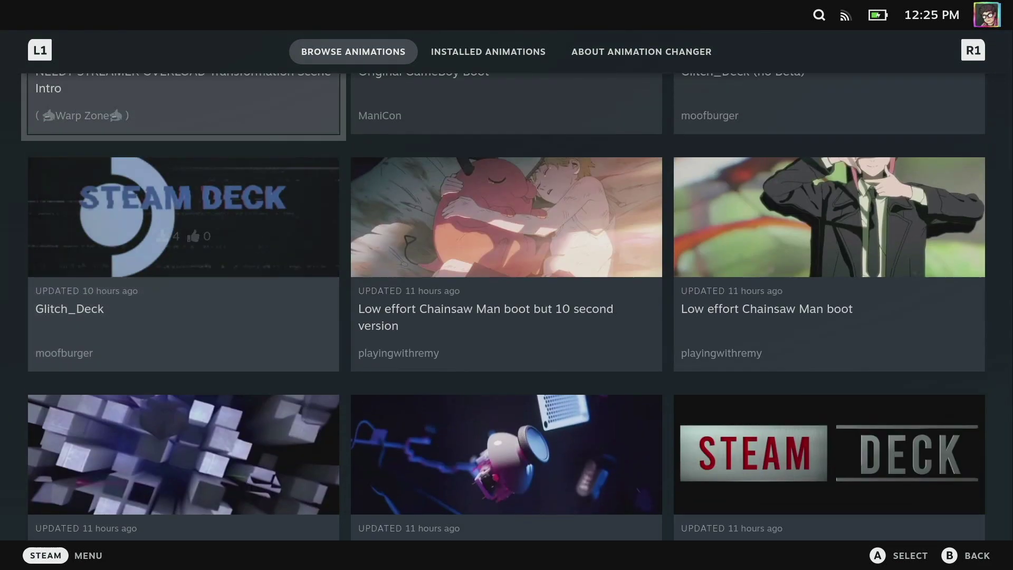
key("Up")
key("Up")
key("Up")
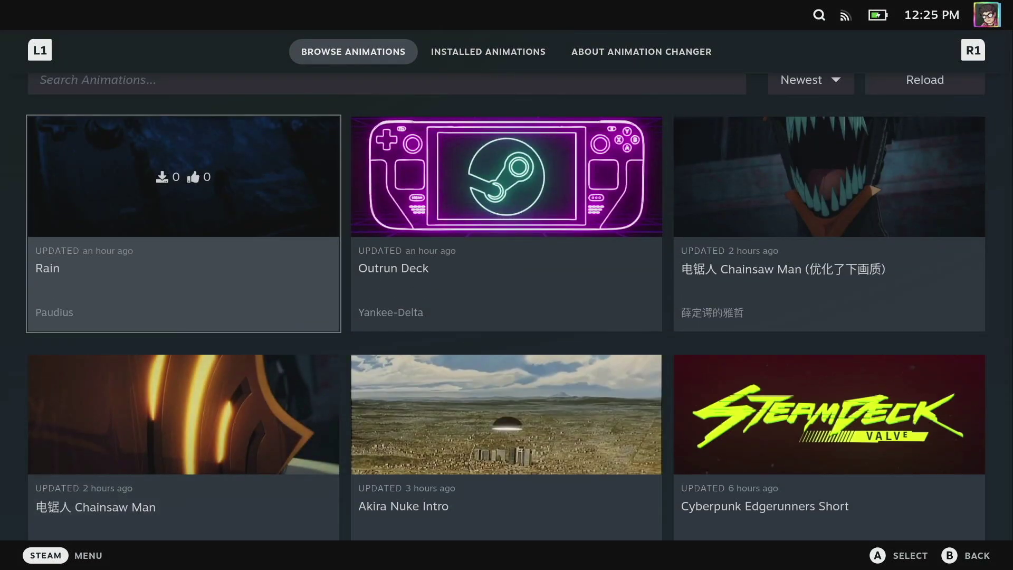
key("Down")
key("Down")
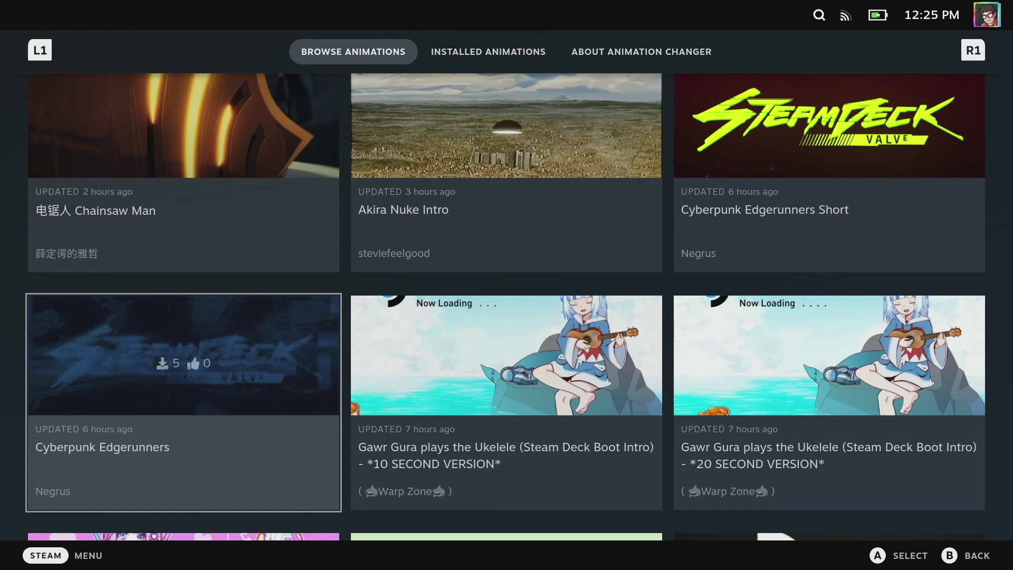
key("Down")
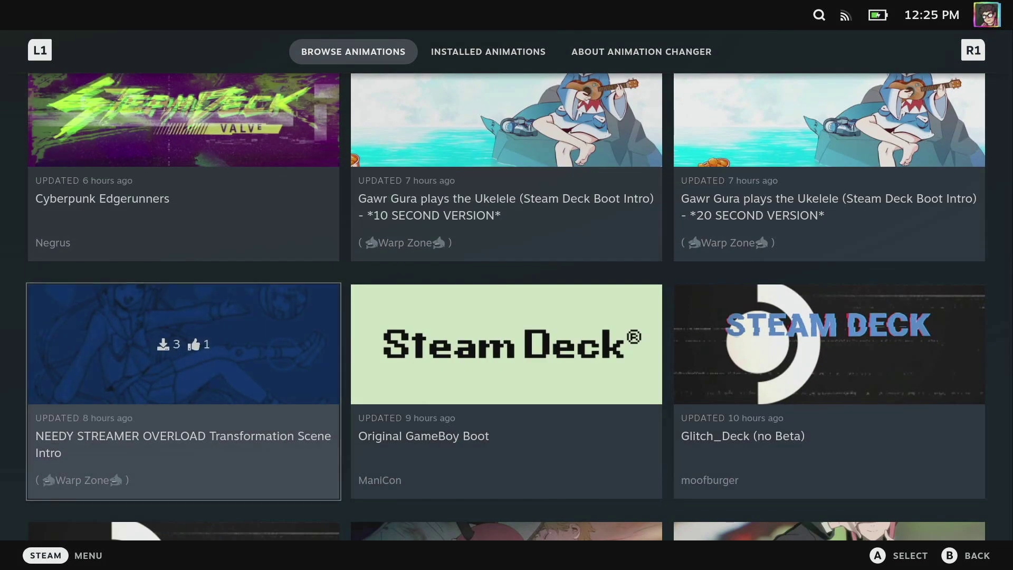
key("Right")
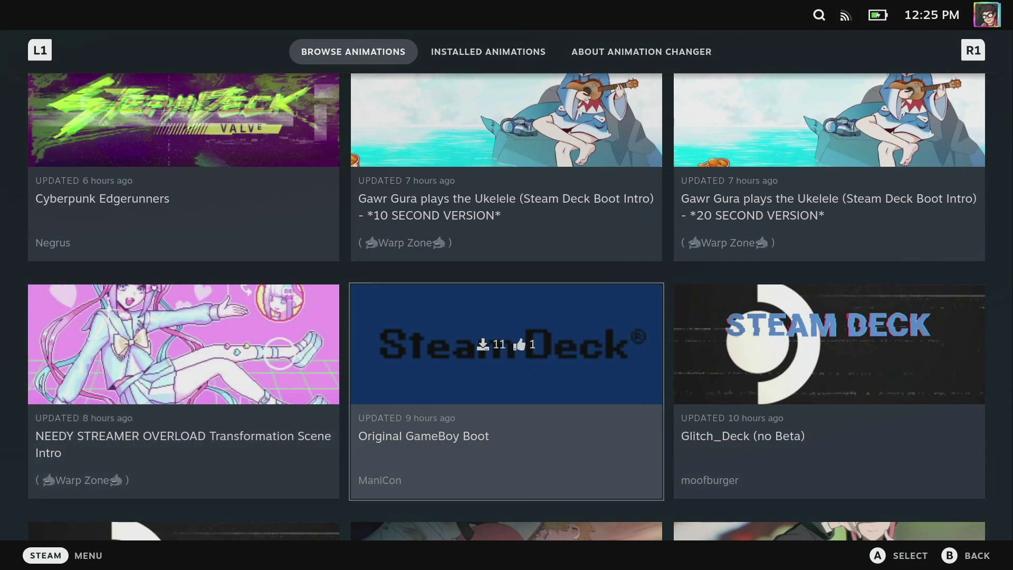
key("Return")
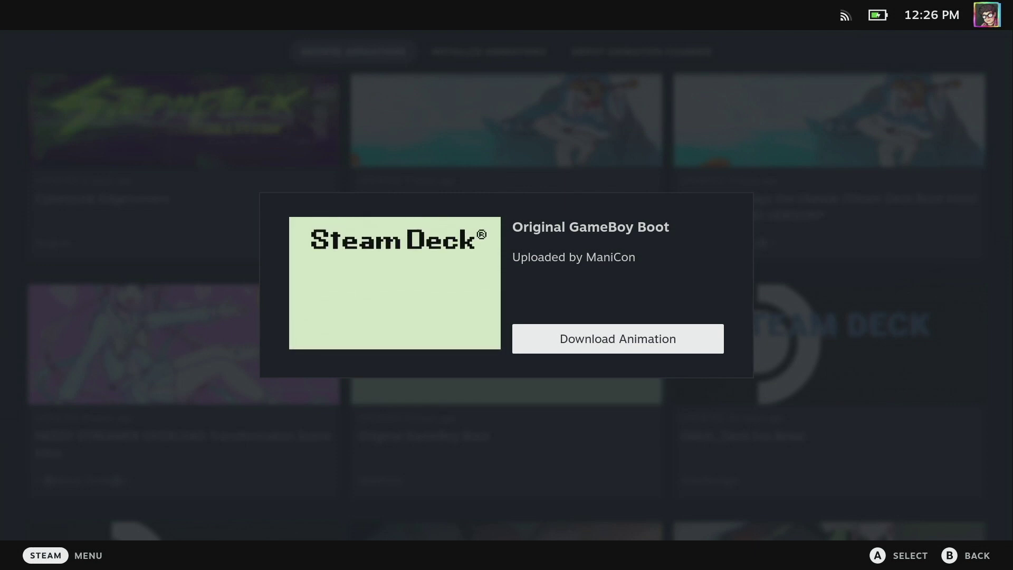
Download Original GameBoy Boot, close its details, and view the installed animations list
key("Return")
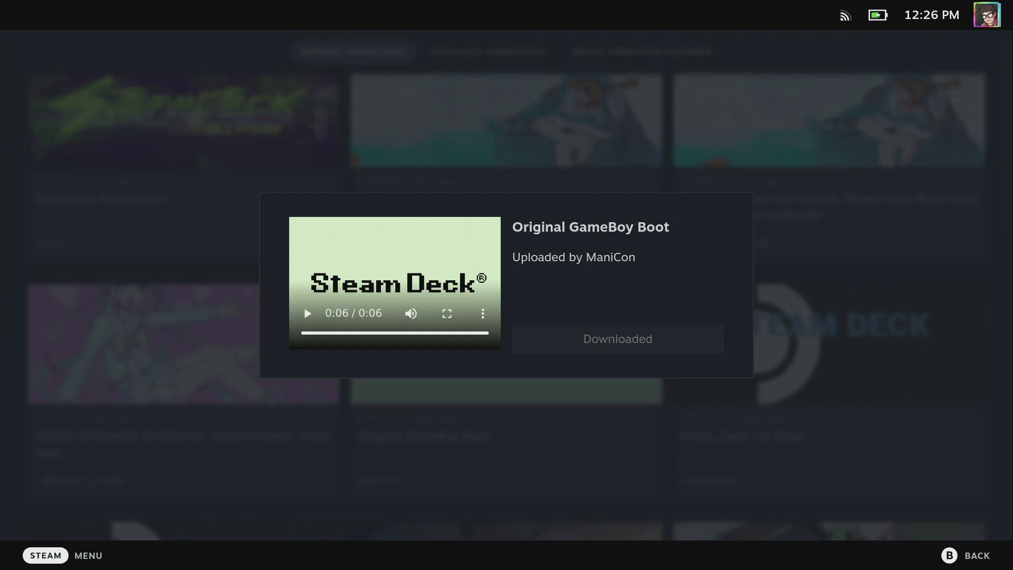
key("Escape")
key("Tab")
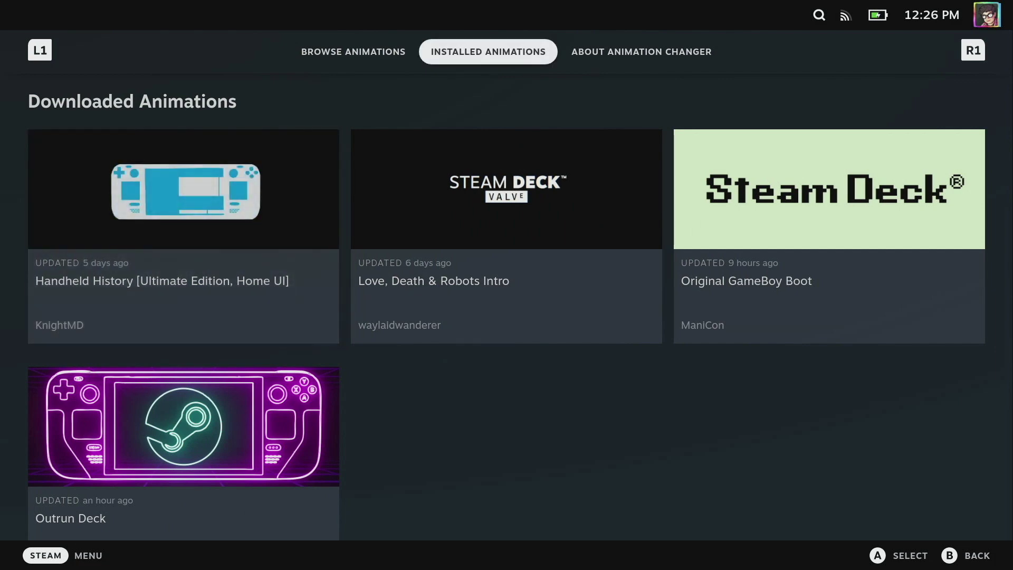
In the Animation Changer quick-access panel, choose Original GameBoy Boot in the Boot dropdown
key("Return")
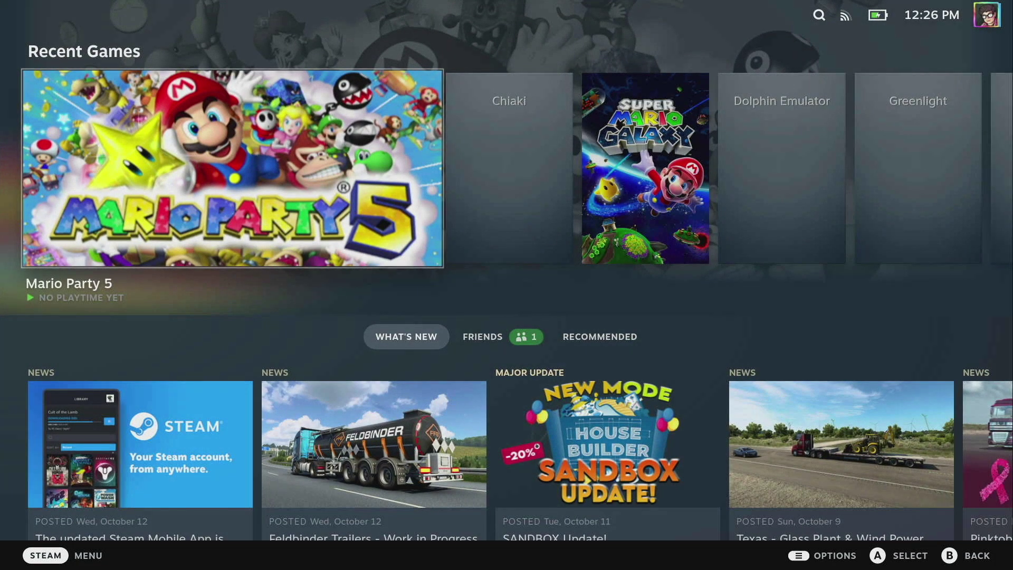
key("ctrl+2")
key("Down")
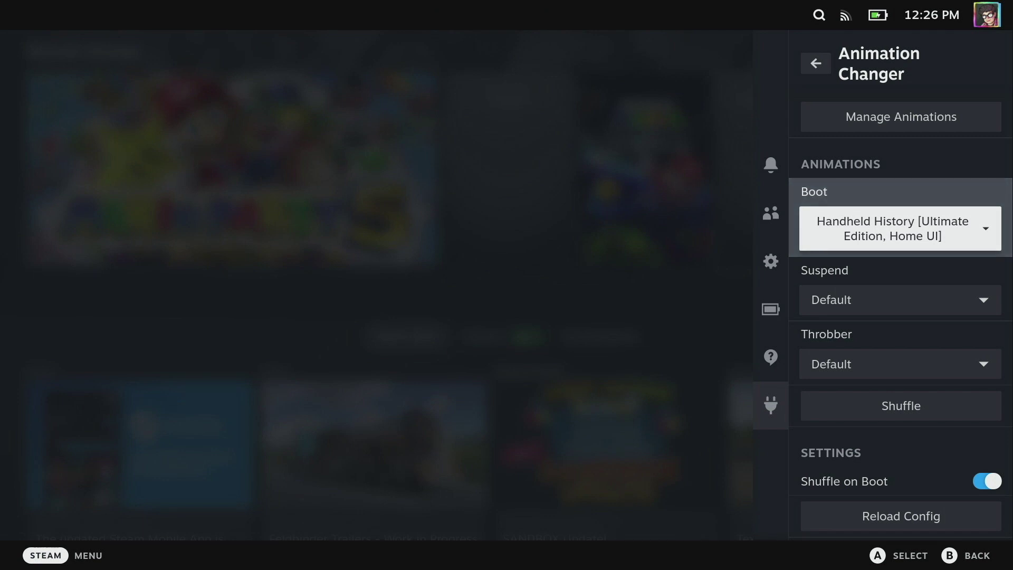
key("Return")
key("Down")
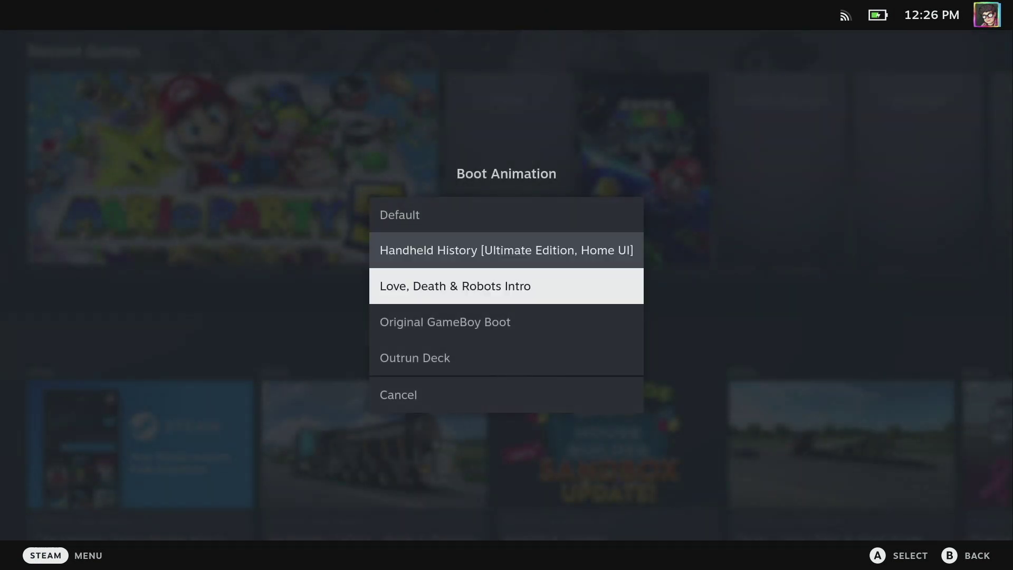
key("Down")
key("Return")
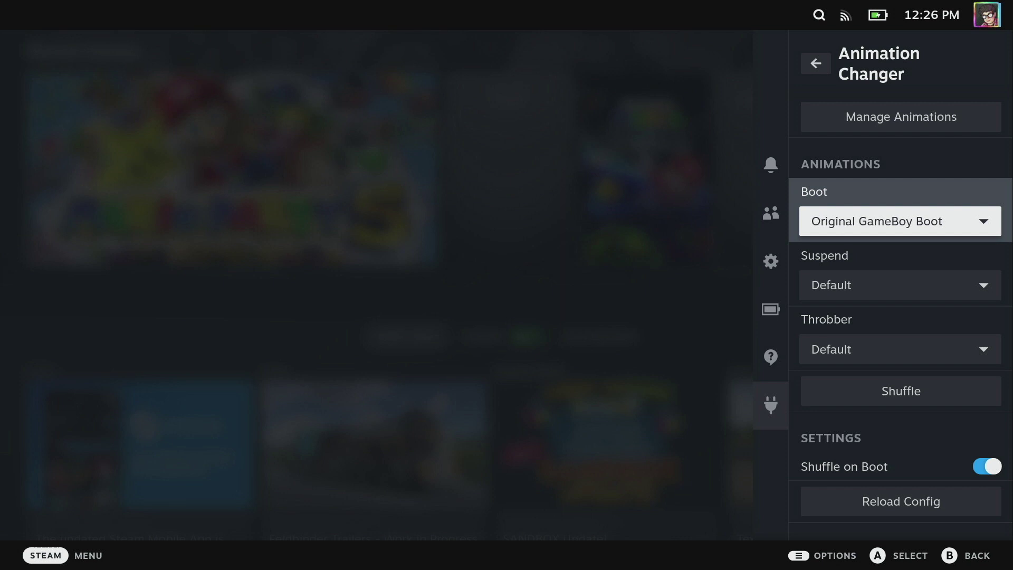
Shuffle twice to randomly pick a new boot animation from the downloaded set
key("Down")
key("Down")
key("Down")
key("Down")
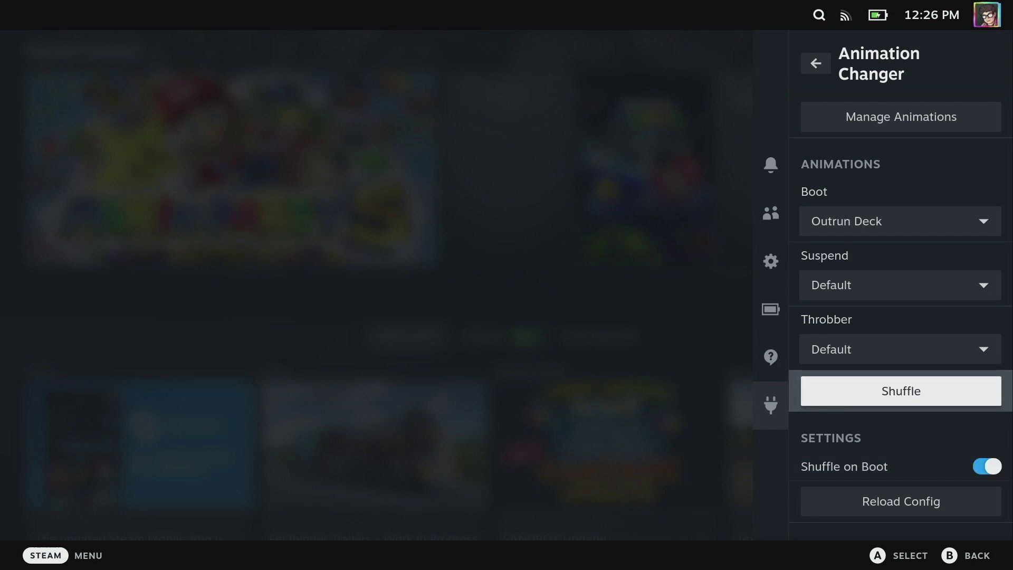
key("Return")
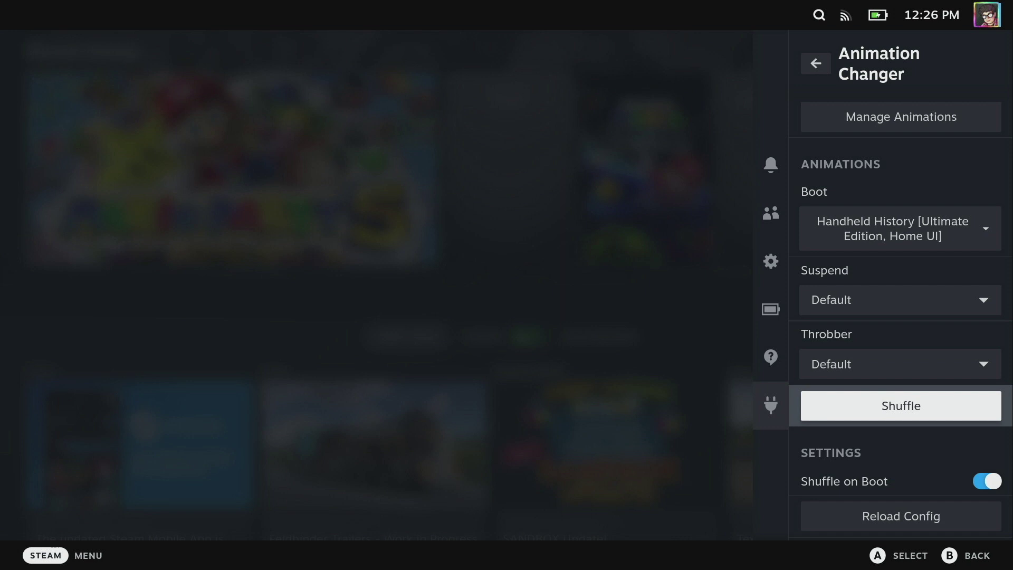
key("Return")
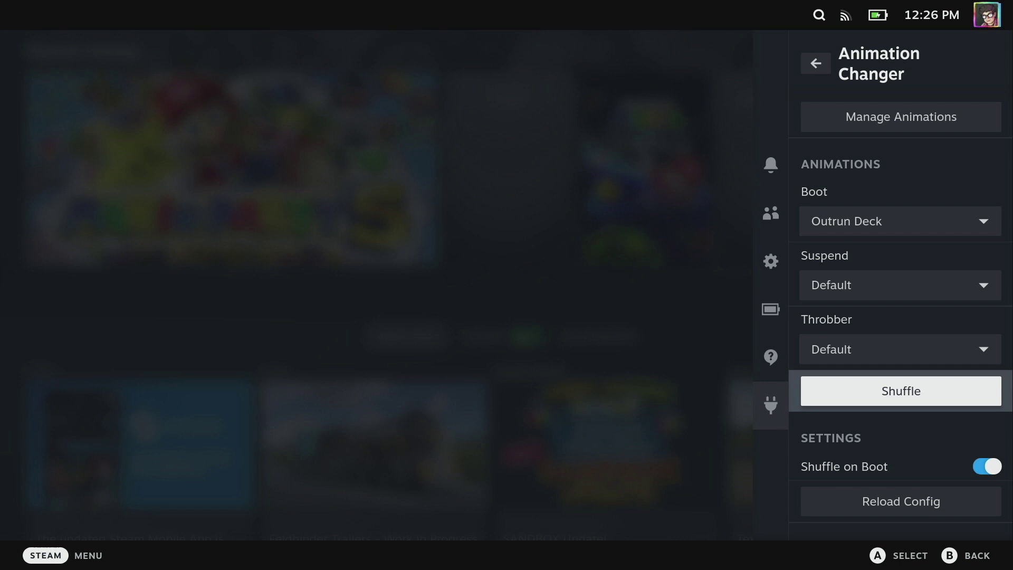
Move focus over the Suspend and Throbber animation settings before leaving the panel
key("Up")
key("Up")
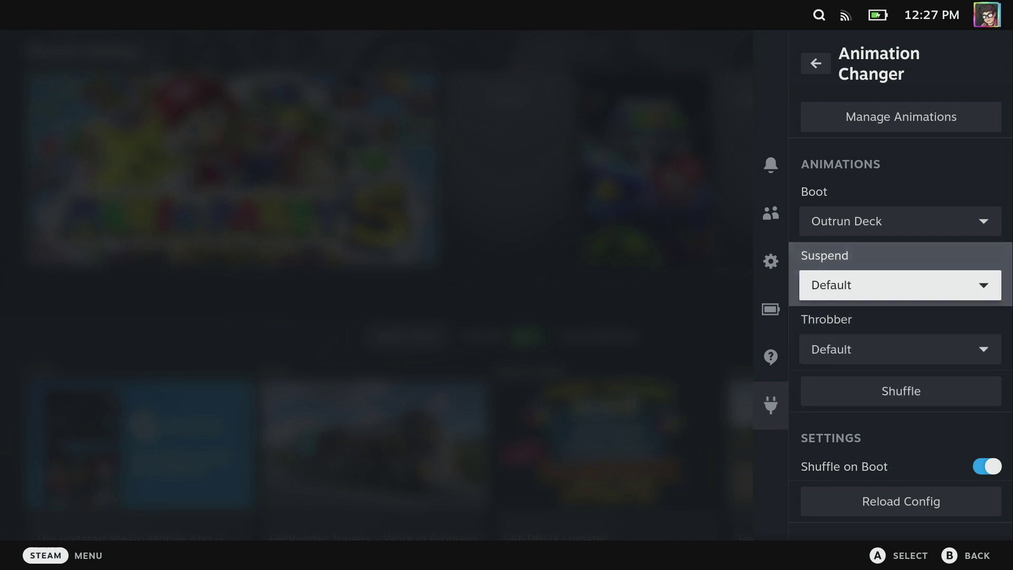
key("Down")
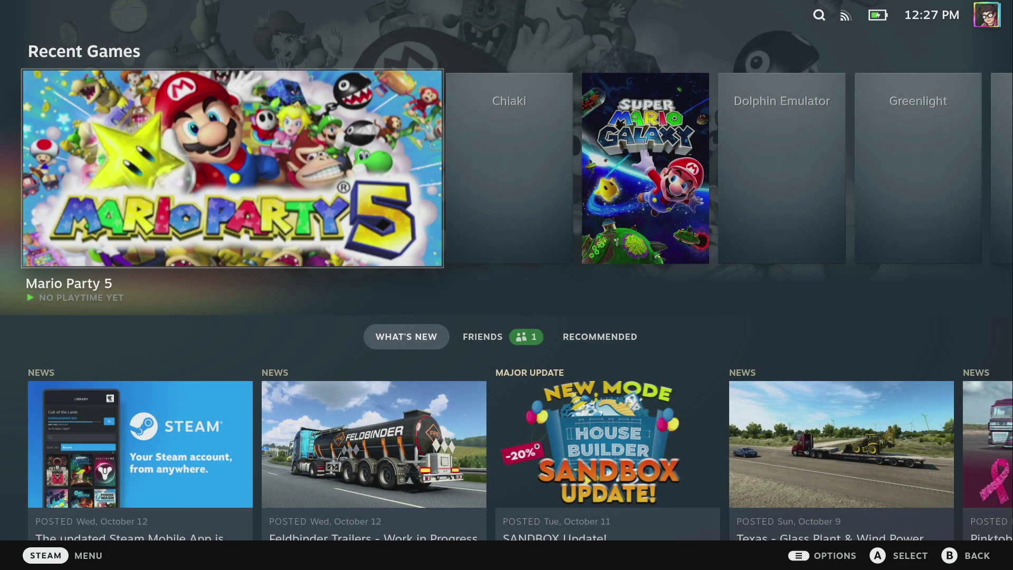
From the Steam main menu, go to Power to restart the Steam Deck
key("super")
key("Down")
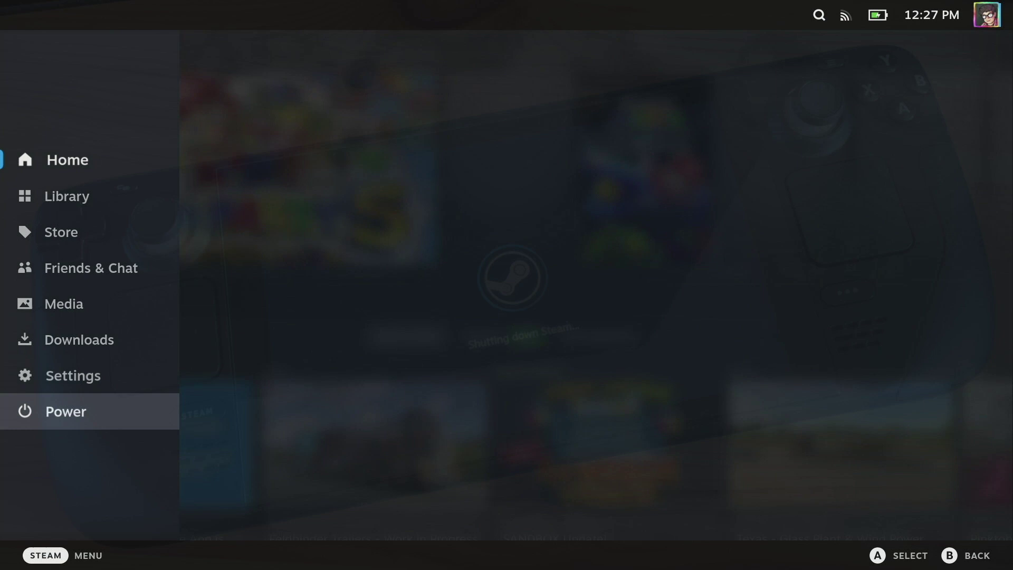